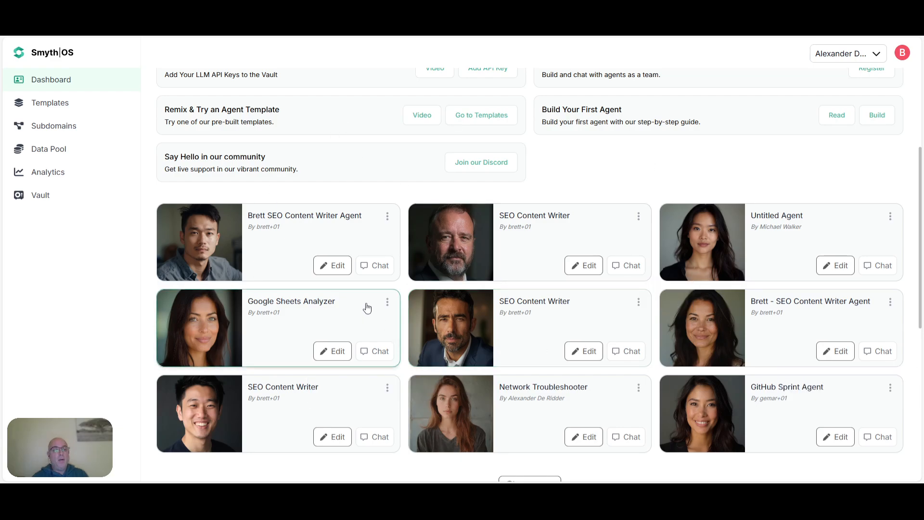
scroll(368, 308, "up", 1)
scroll(367, 306, "down", 7)
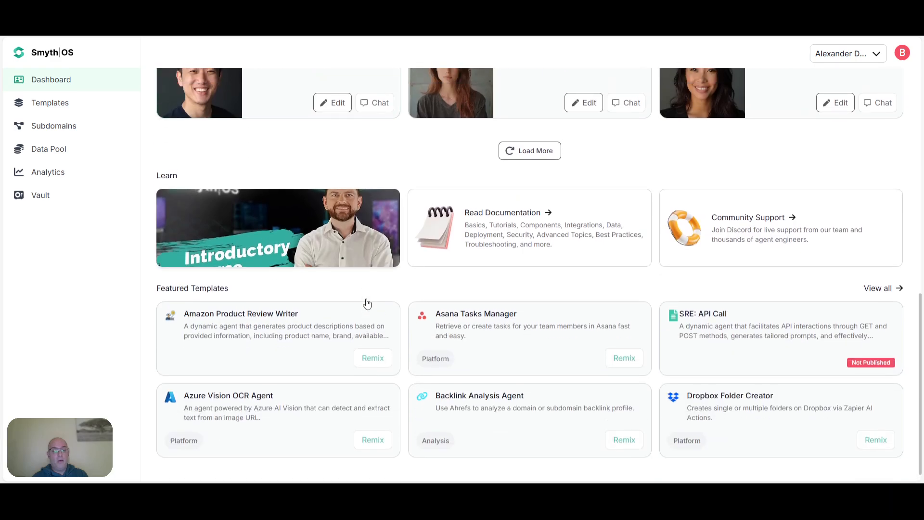
scroll(367, 303, "up", 3)
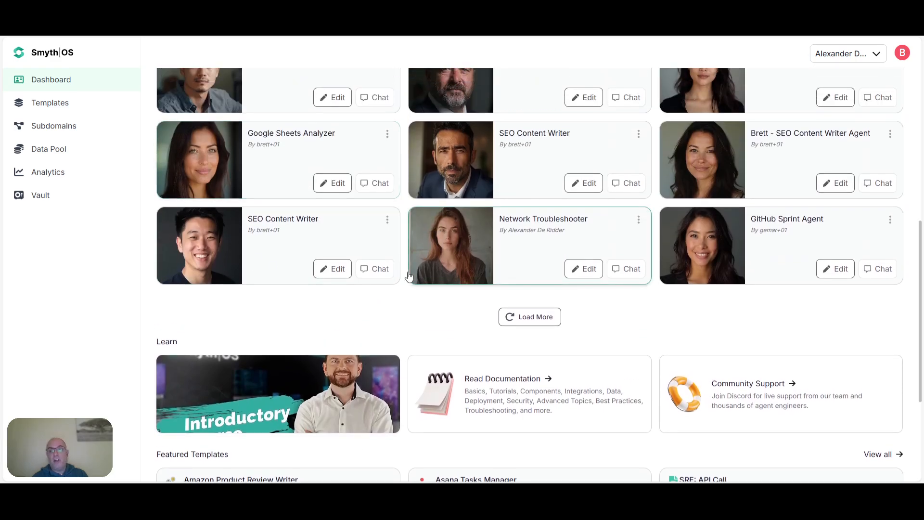
scroll(399, 271, "up", 2)
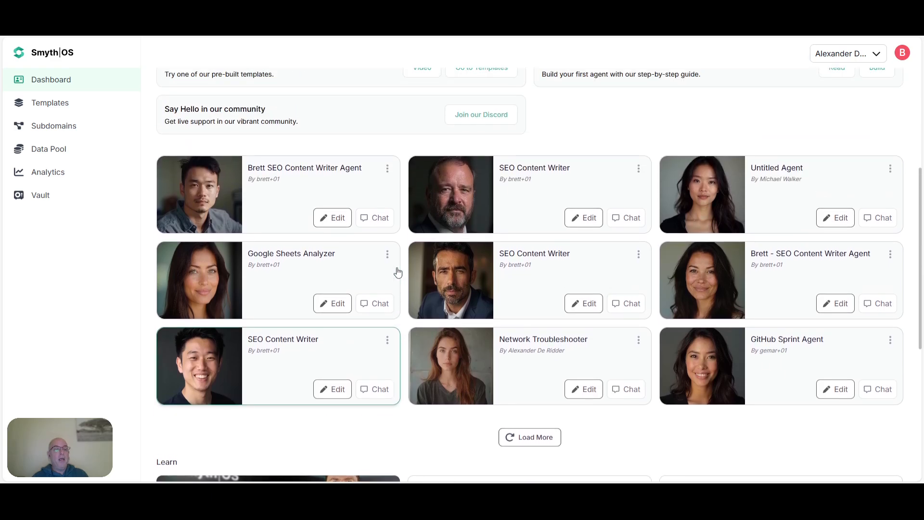
scroll(396, 268, "down", 1)
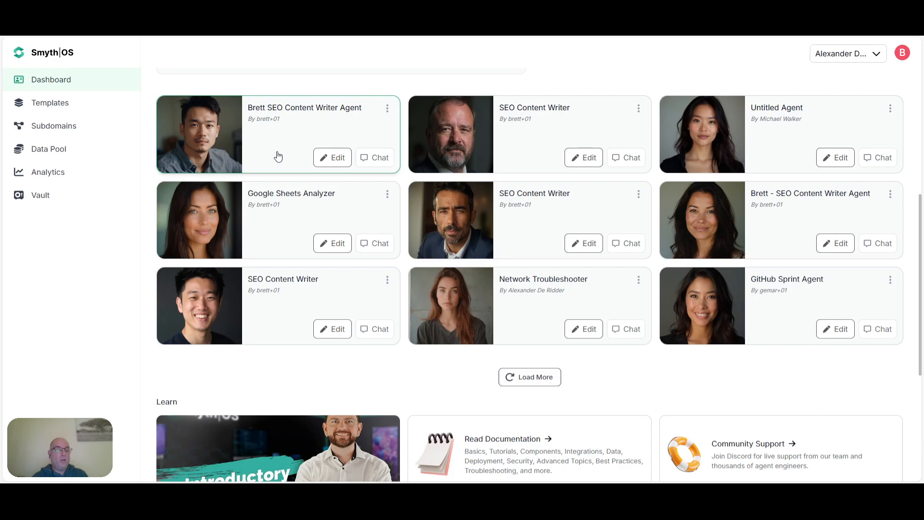
- Search the agent templates for "seo con"
left_click(36, 109)
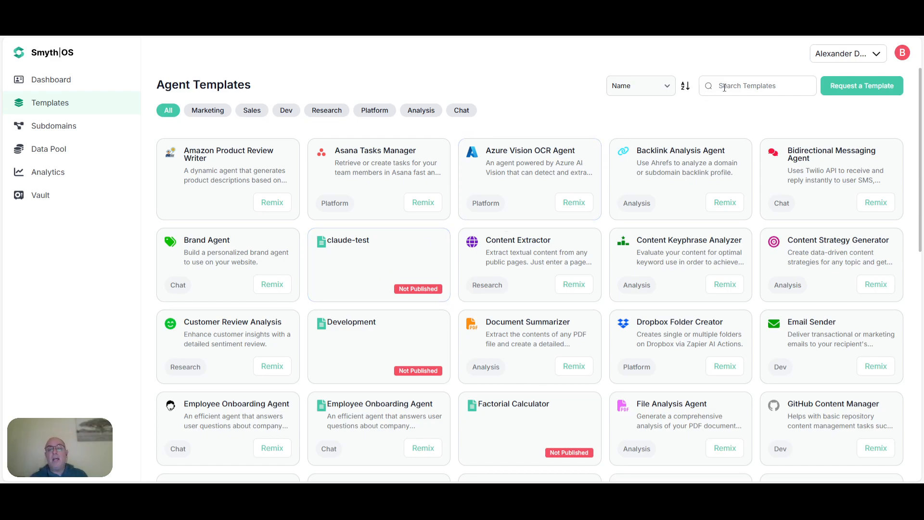
scroll(402, 319, "down", 10)
scroll(406, 330, "up", 6)
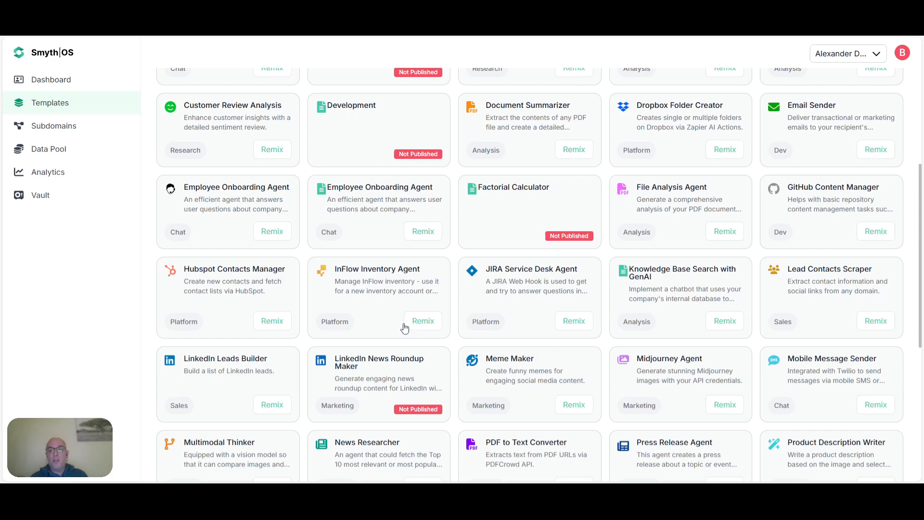
scroll(404, 328, "up", 5)
left_click(747, 86)
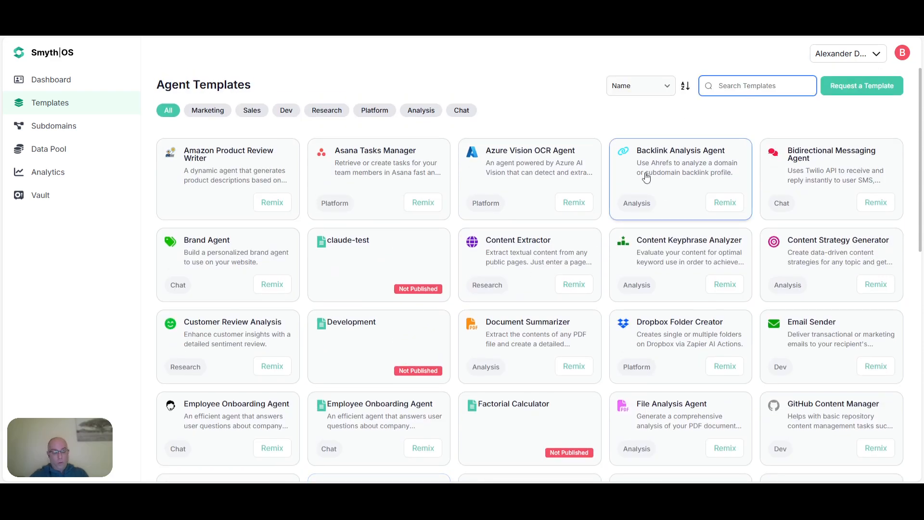
type("sec")
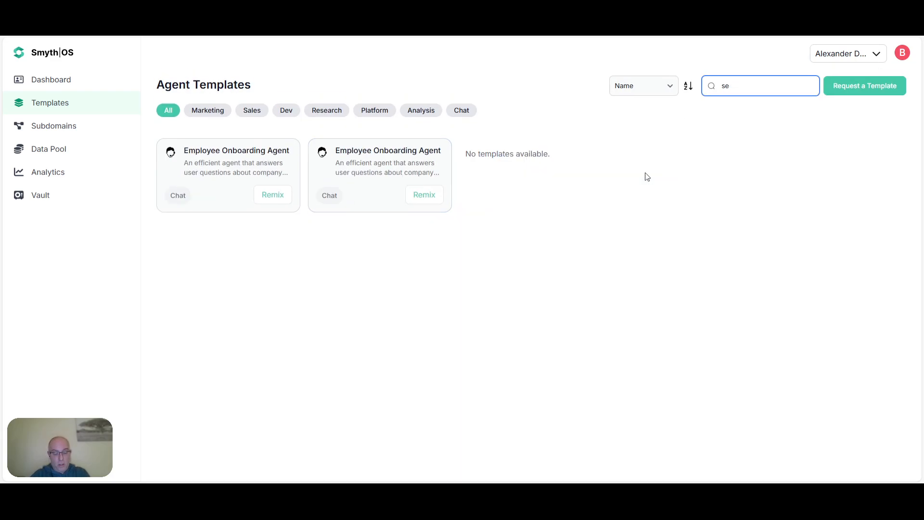
type("o con")
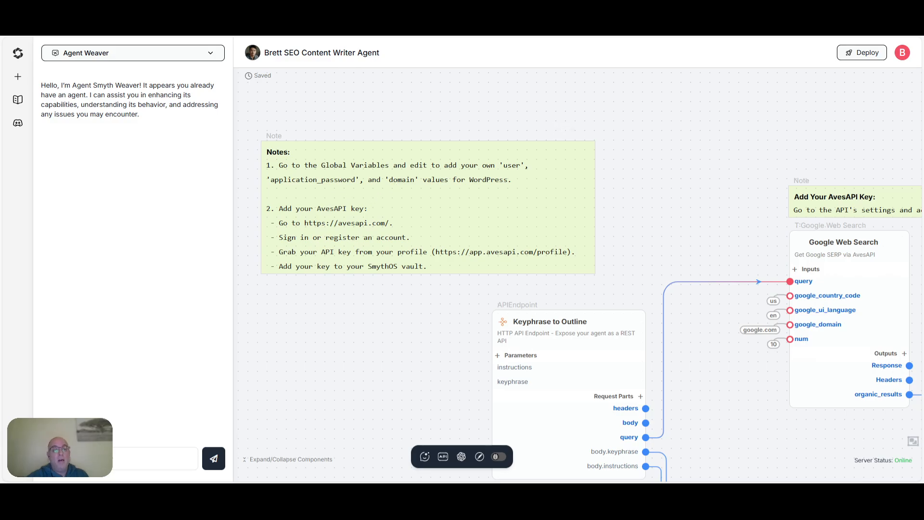
- Open the SEO content writer agent's global variables for editing and save the user, application_password and domain entries
left_click(212, 59)
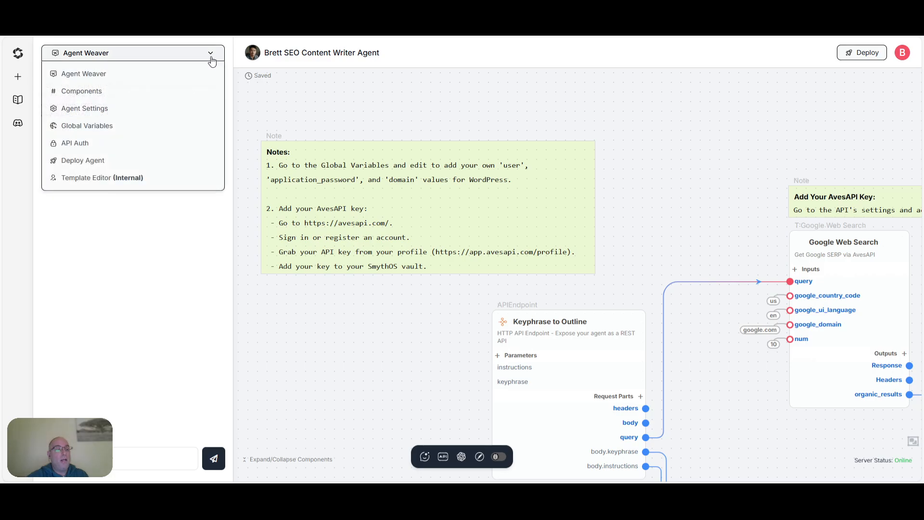
left_click(72, 126)
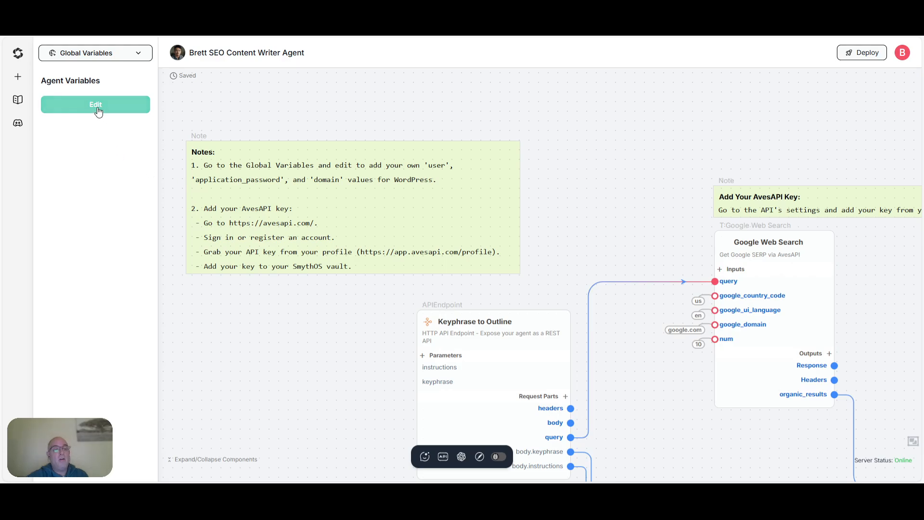
left_click(126, 101)
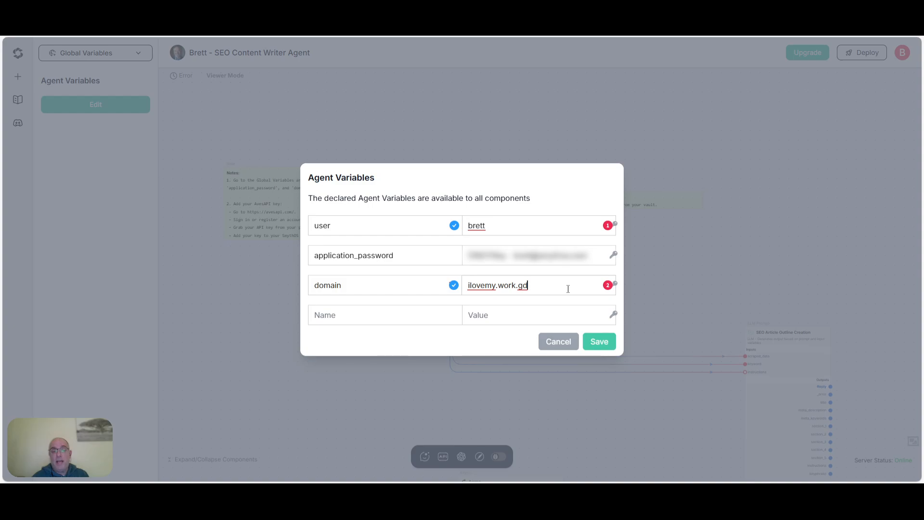
left_click(511, 341)
left_click(599, 341)
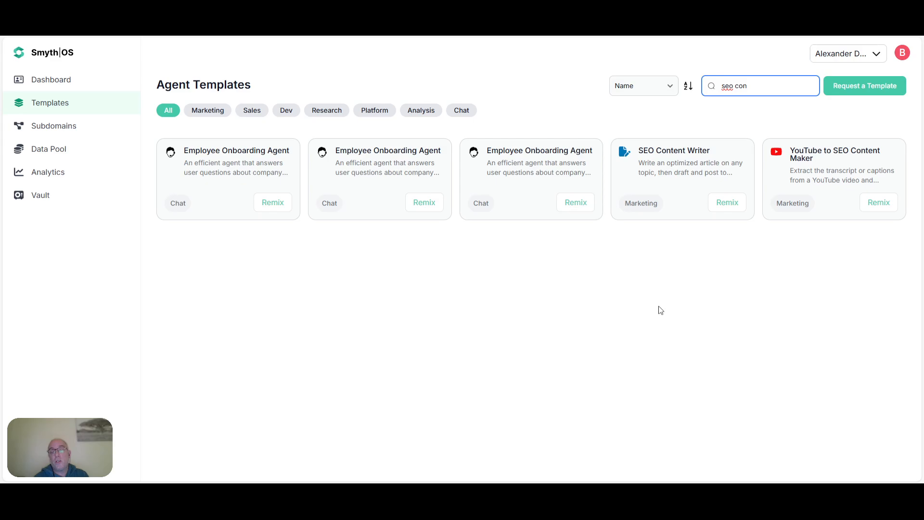
- Return to the dashboard and open the first-listed SEO Content Writer Agent for editing
left_click(35, 84)
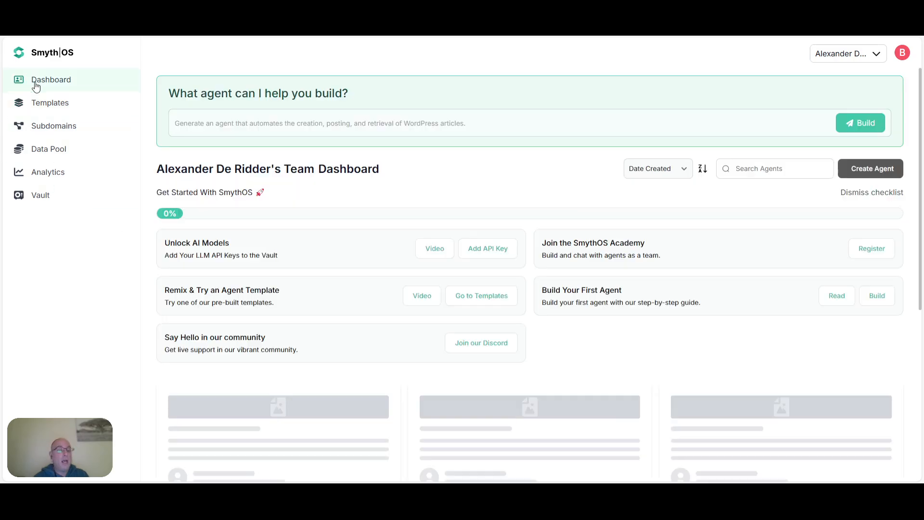
scroll(294, 320, "down", 6)
scroll(295, 316, "up", 1)
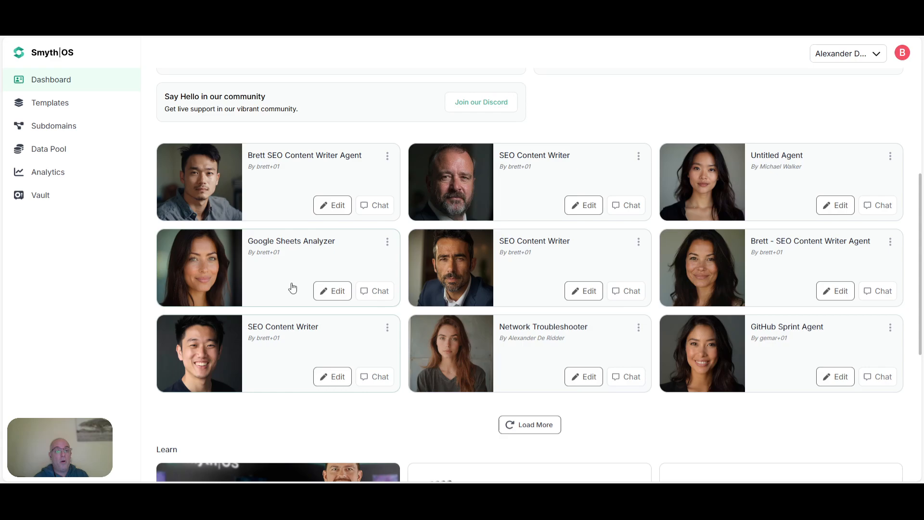
left_click(325, 207)
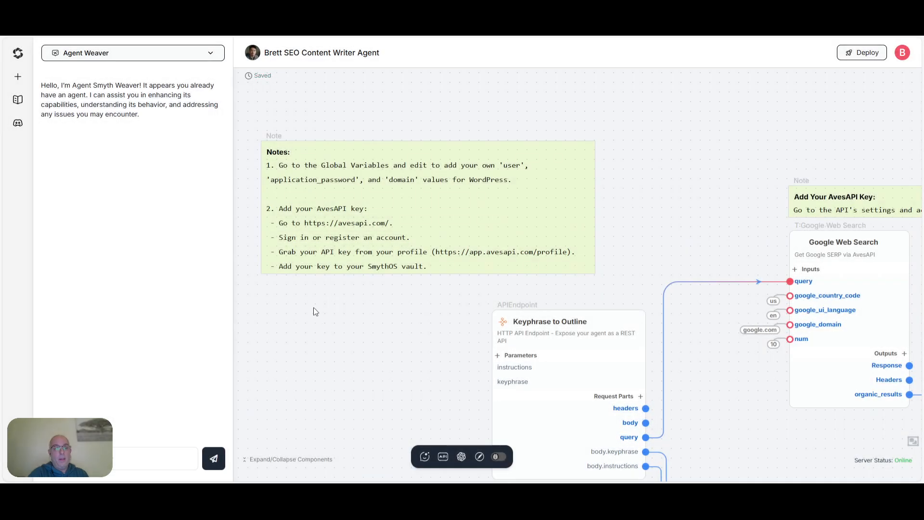
- Review the agent's name in its agent settings and open its global variables
left_click_drag(707, 182, 645, 184)
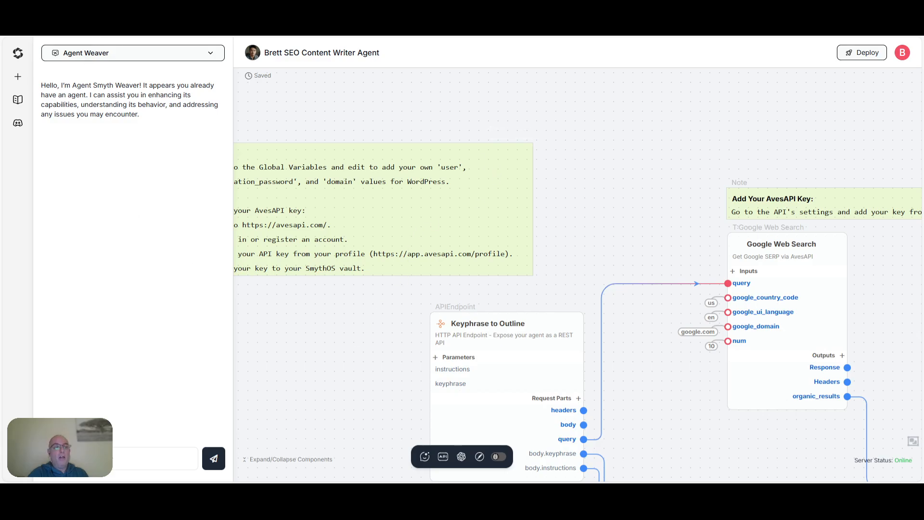
left_click(133, 53)
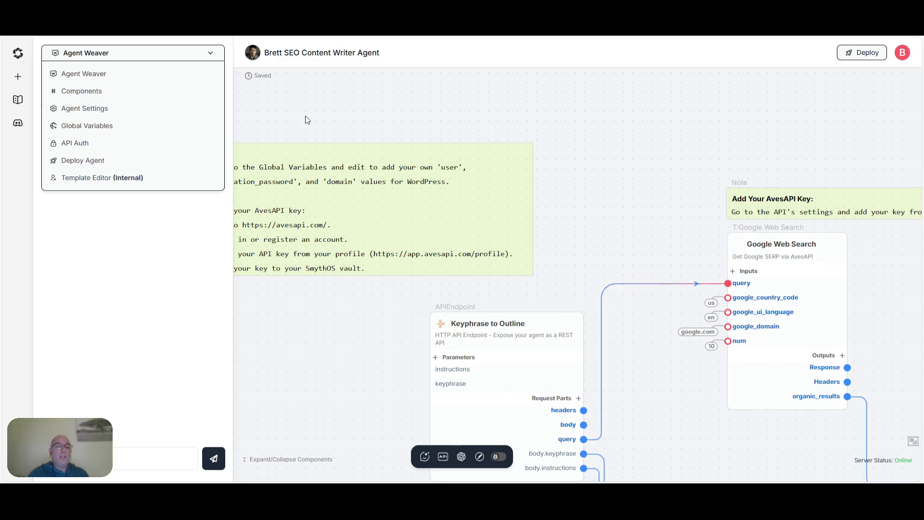
left_click_drag(270, 53, 357, 53)
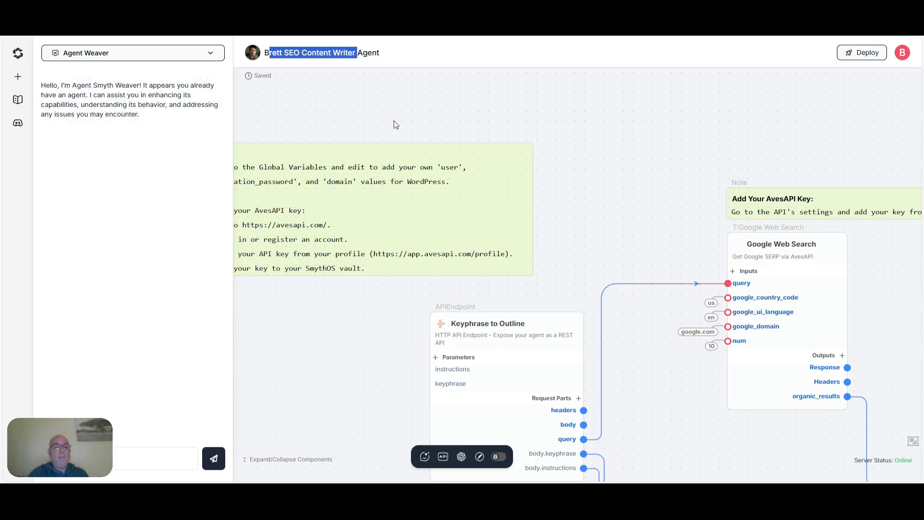
left_click(210, 54)
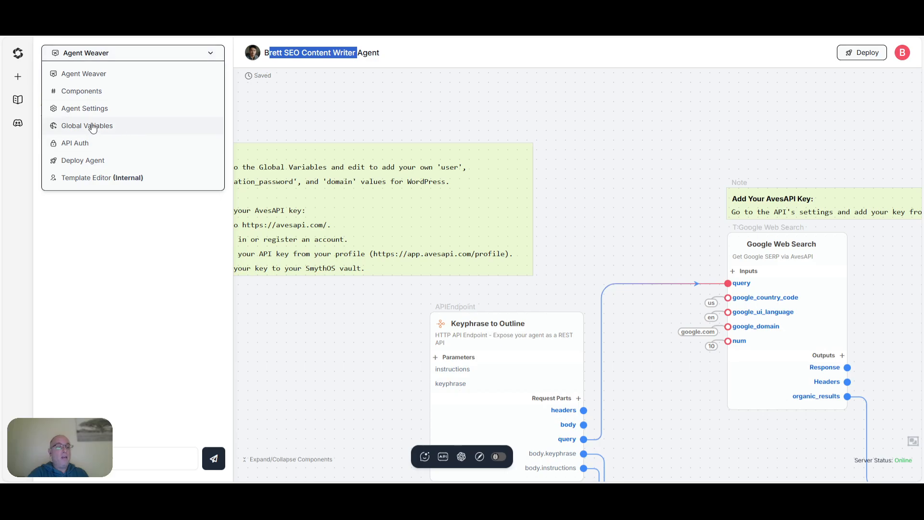
left_click(89, 110)
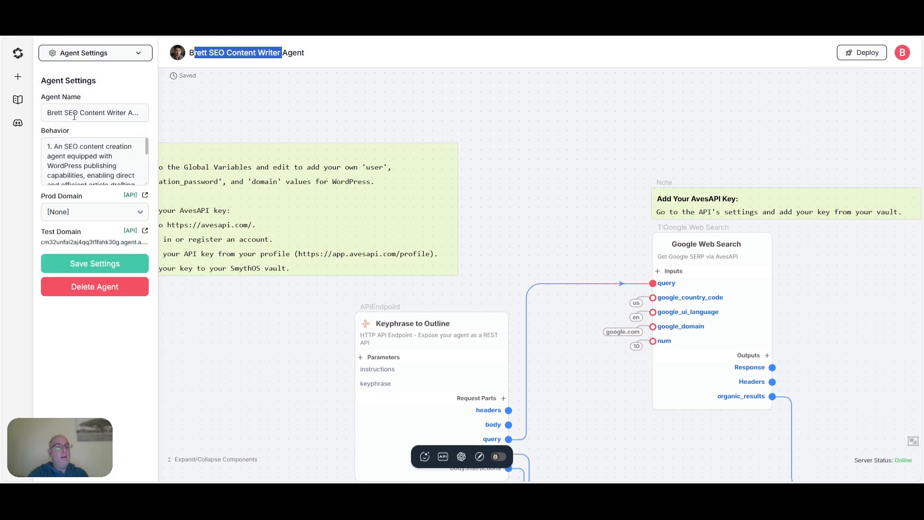
left_click_drag(72, 114, 109, 114)
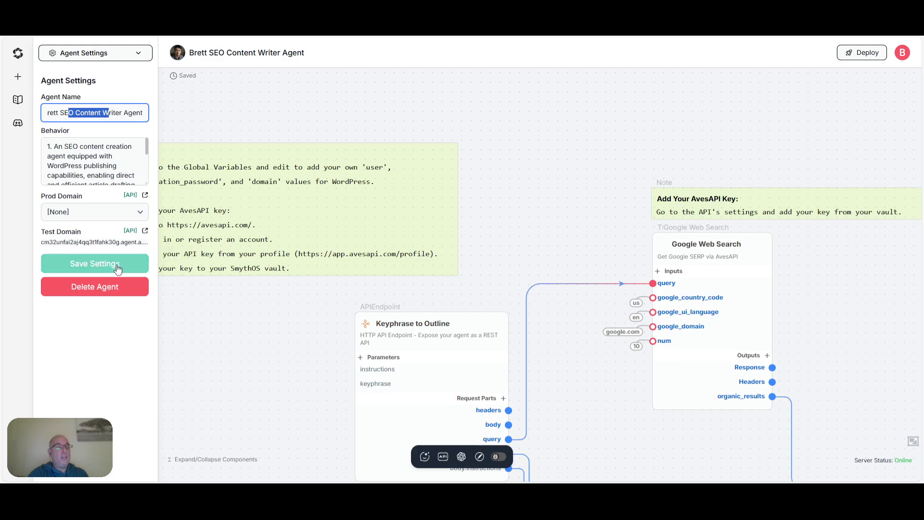
left_click(280, 117)
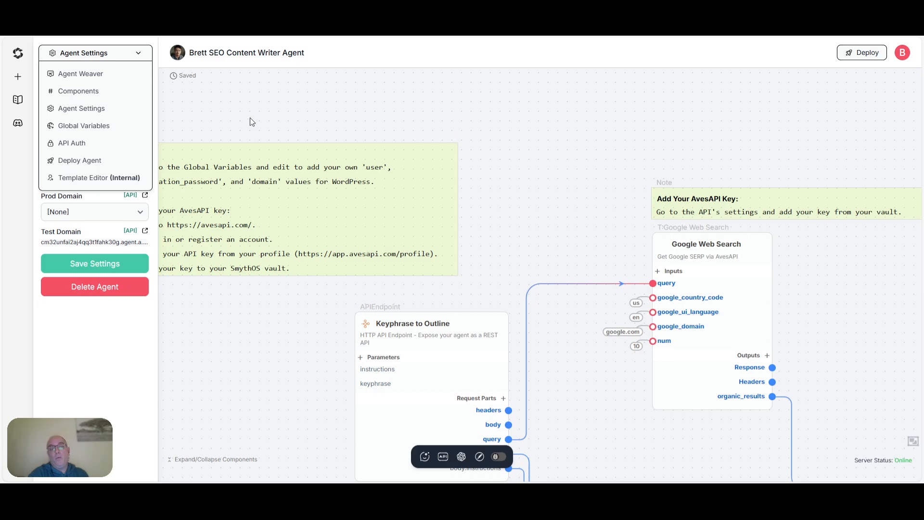
left_click(85, 126)
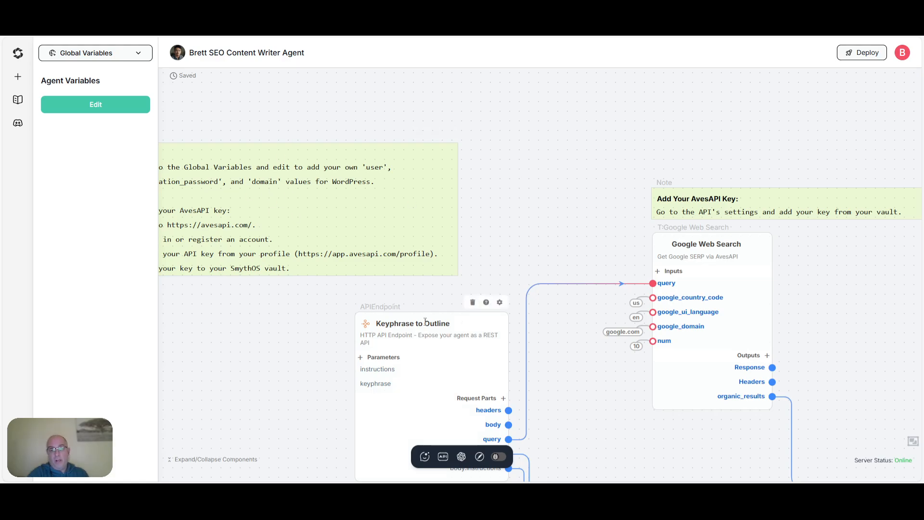
- Start the test chatbot and send the message "write an article about making a katana sword"
left_click(425, 457)
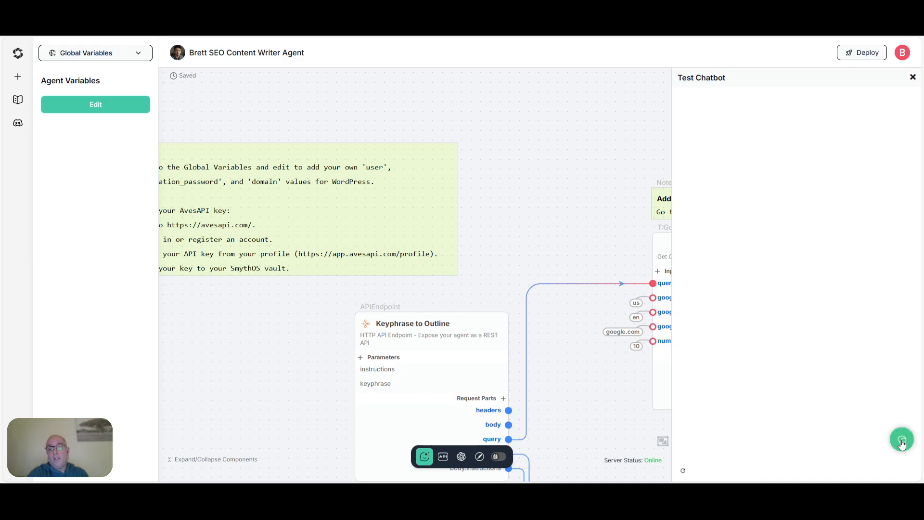
left_click(902, 441)
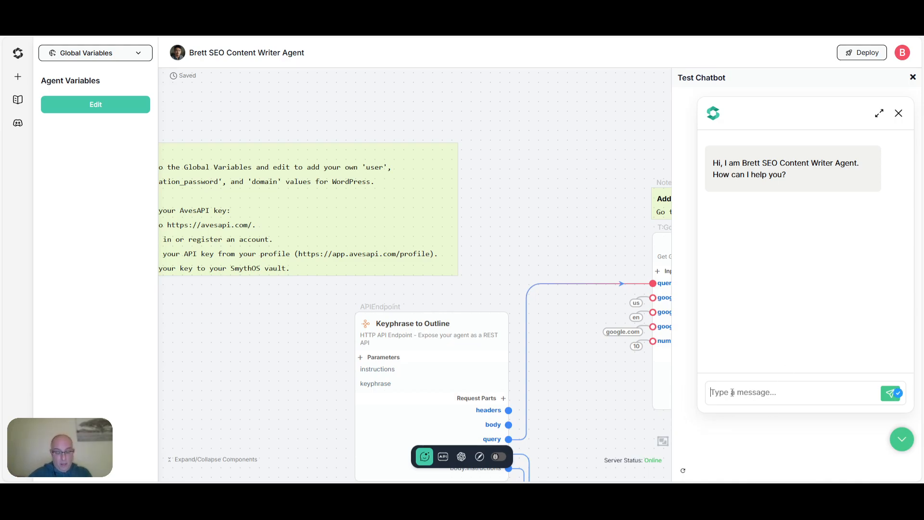
type("write an artic")
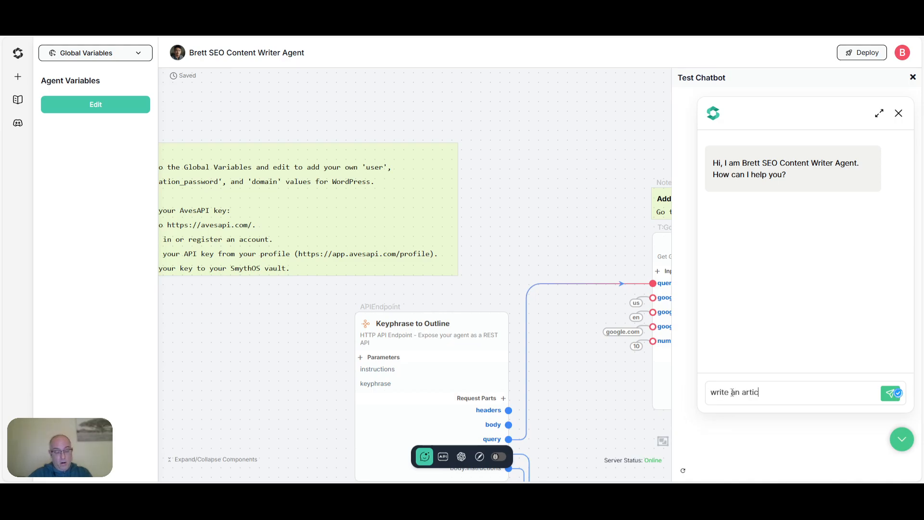
type("le about ")
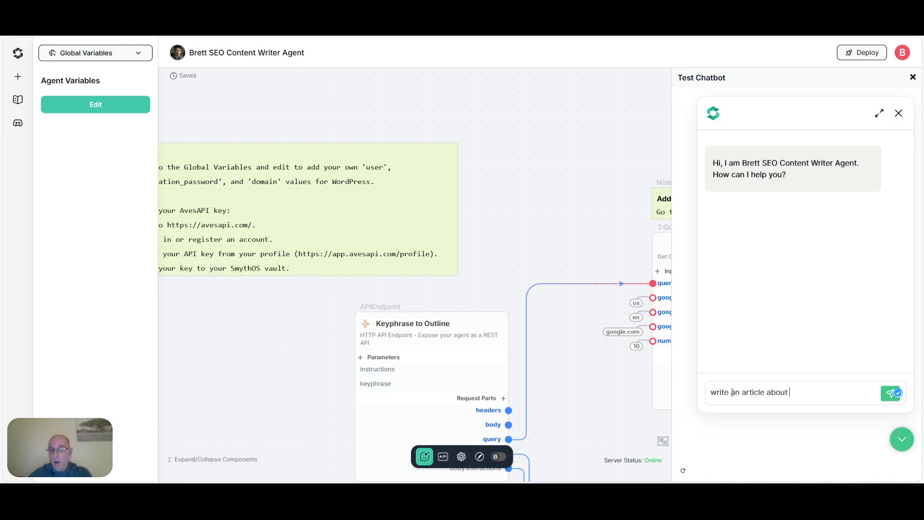
type("making a ka")
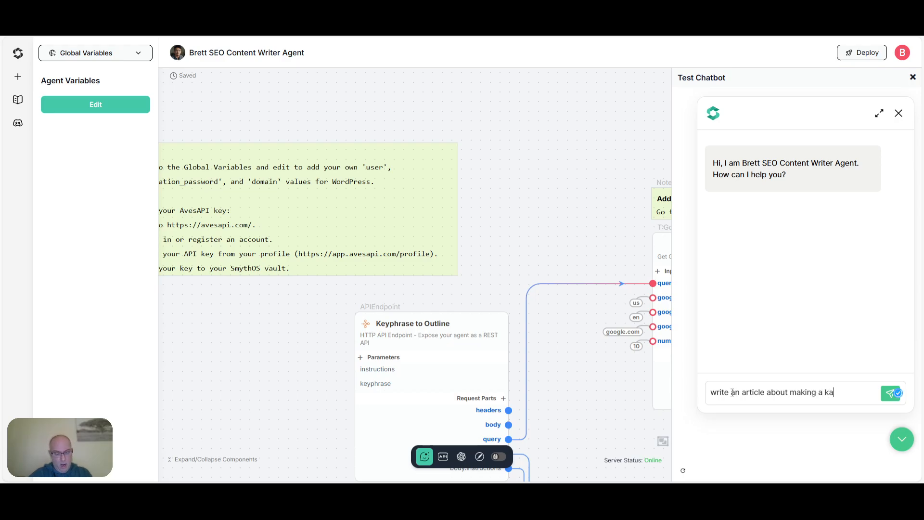
type("tana sword")
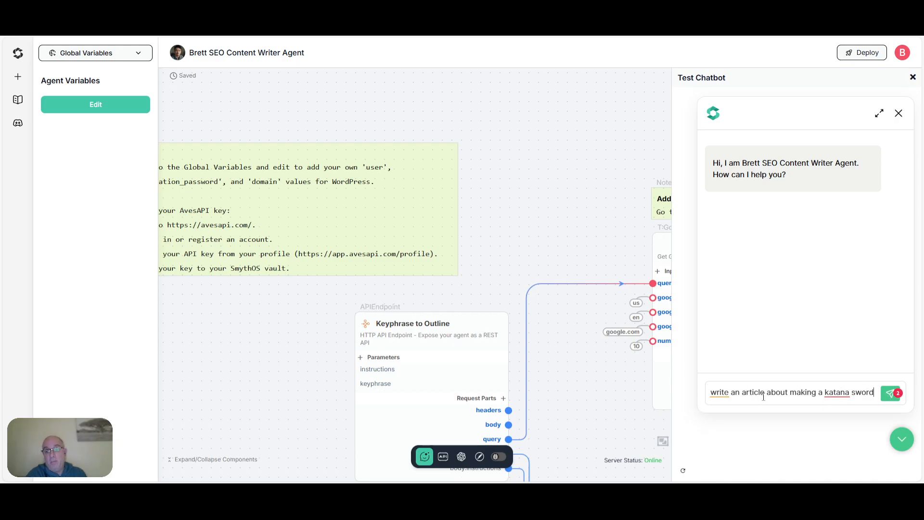
left_click(890, 393)
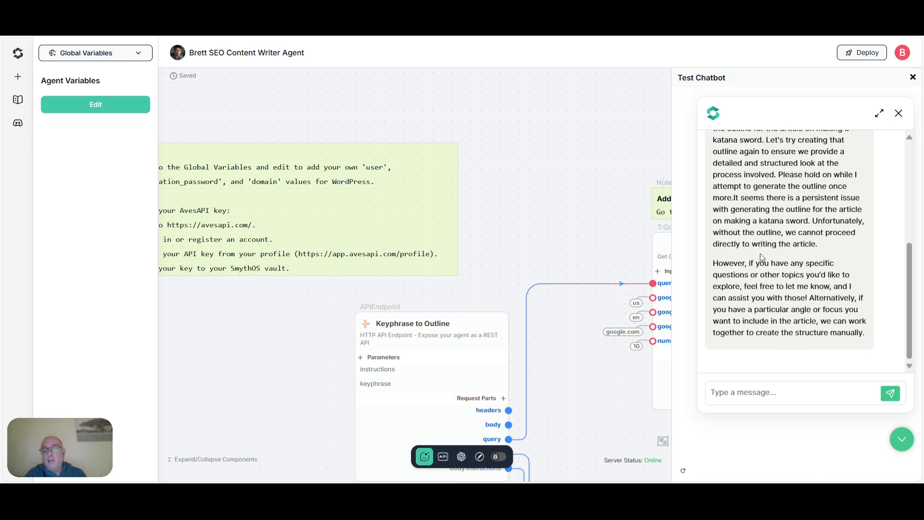
- Review the chatbot's reply to the article request and send the new message "craft a katana"
scroll(760, 253, "up", 5)
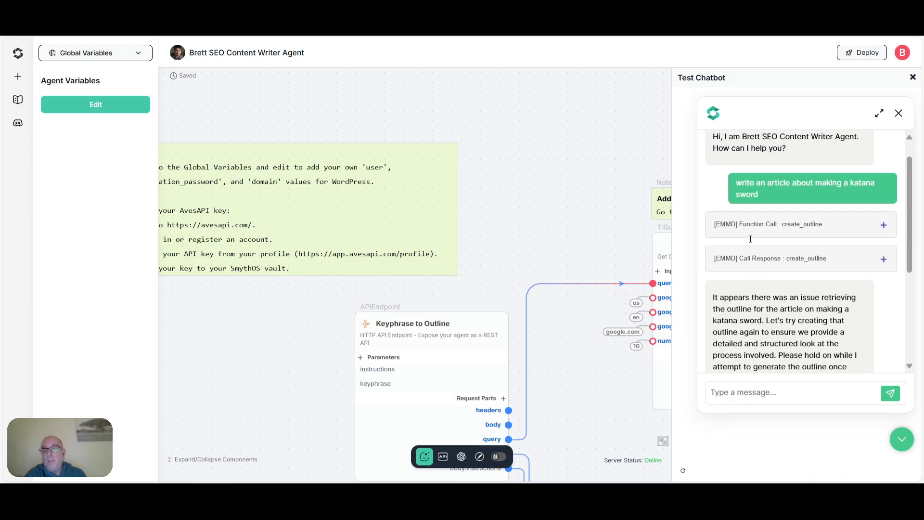
scroll(750, 238, "down", 5)
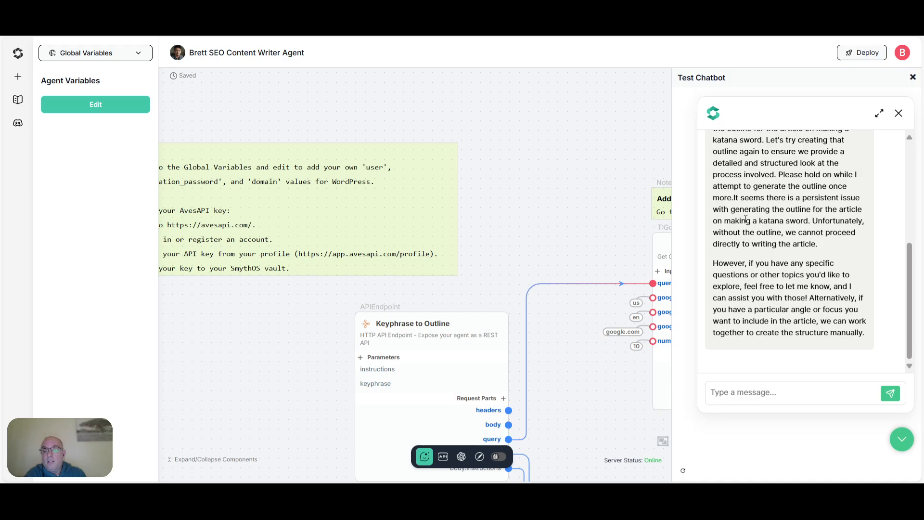
left_click(737, 391)
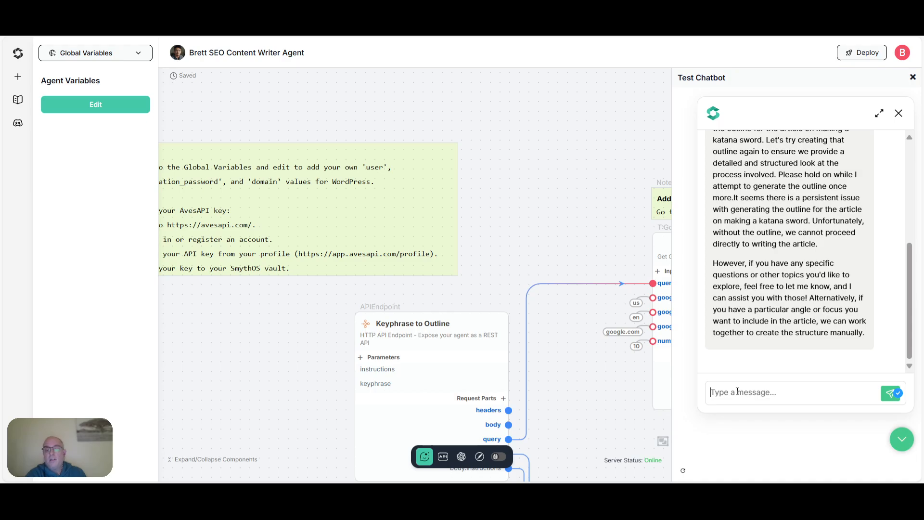
type("make a")
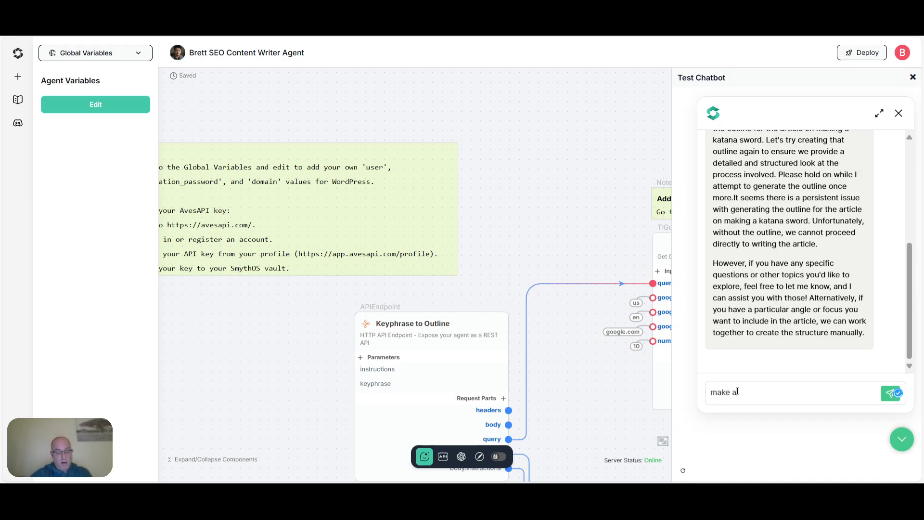
key("BackSpace")
key("BackSpace")
key("BackSpace")
key("BackSpace")
key("BackSpace")
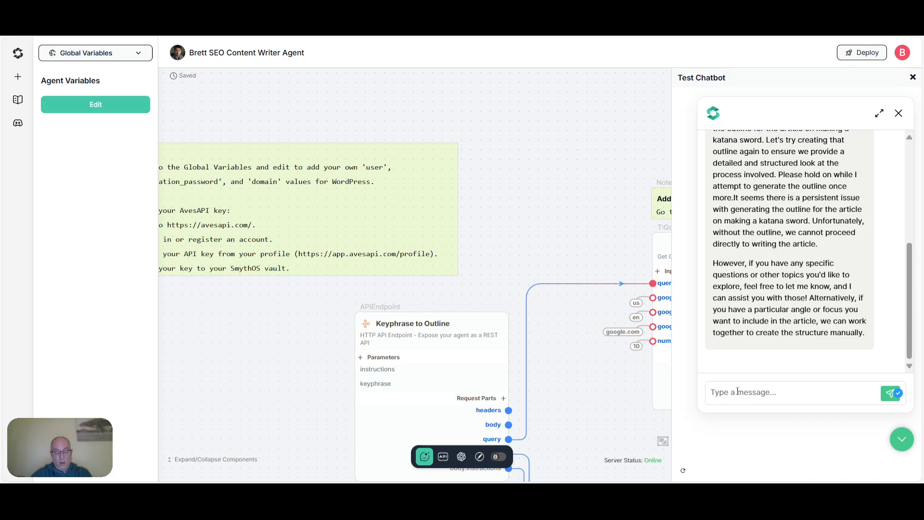
type("craft a katana")
key("Return")
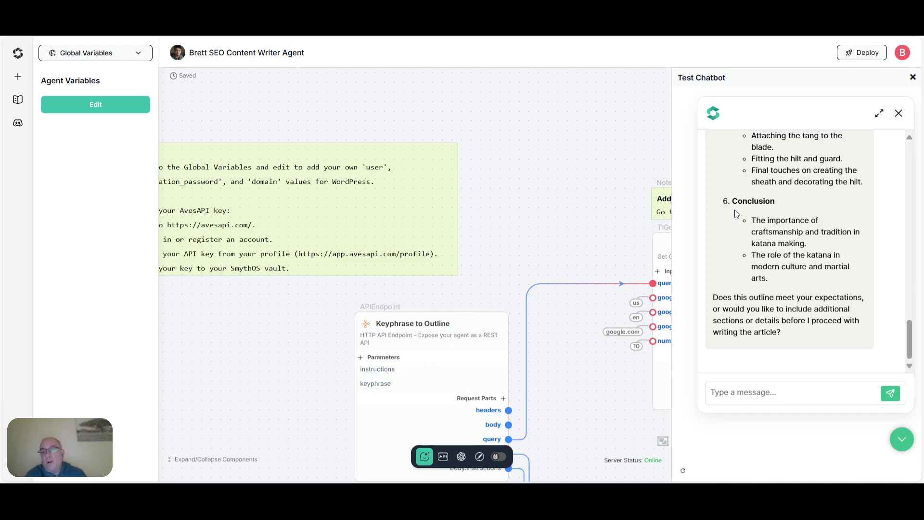
- Examine the chatbot's proposed outline for the article "Crafting a Katana" from the introduction through the conclusion
scroll(659, 226, "up", 3)
scroll(754, 238, "up", 5)
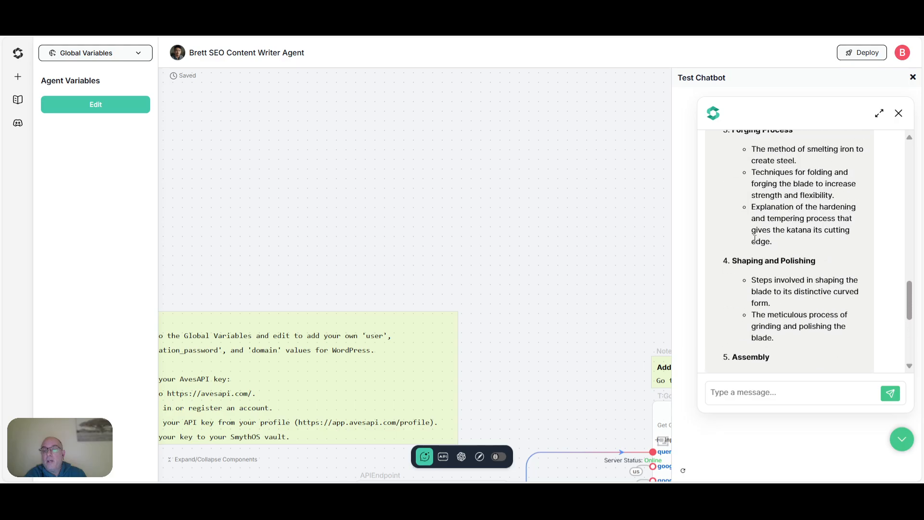
scroll(478, 167, "down", 3)
scroll(808, 254, "up", 6)
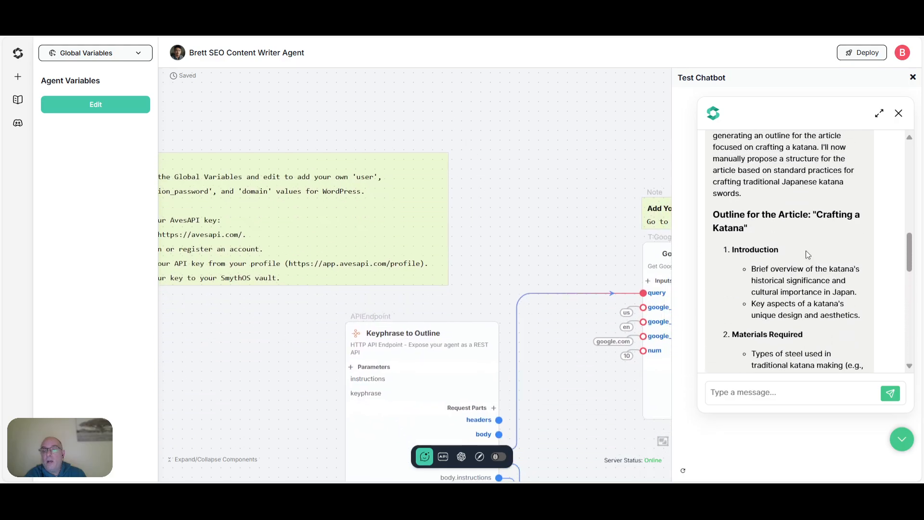
scroll(771, 277, "down", 5)
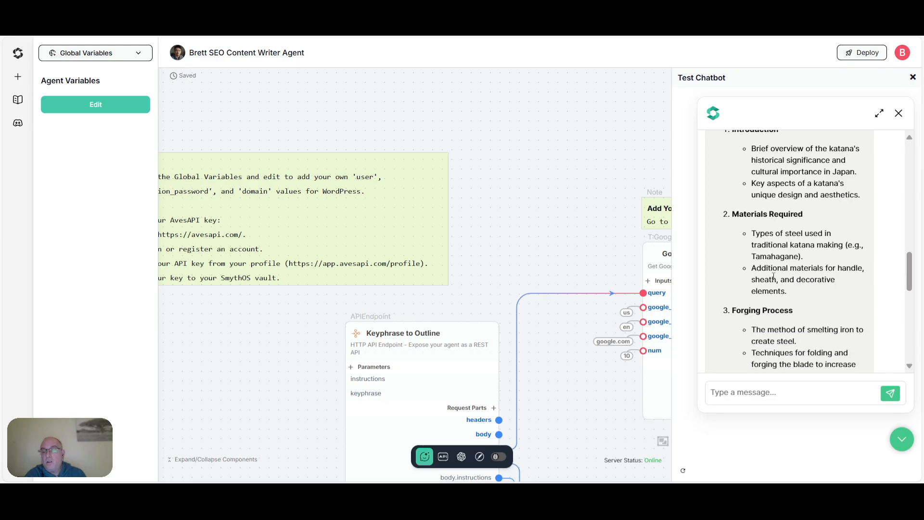
scroll(775, 272, "down", 4)
scroll(774, 272, "down", 6)
scroll(774, 273, "up", 8)
scroll(776, 269, "down", 14)
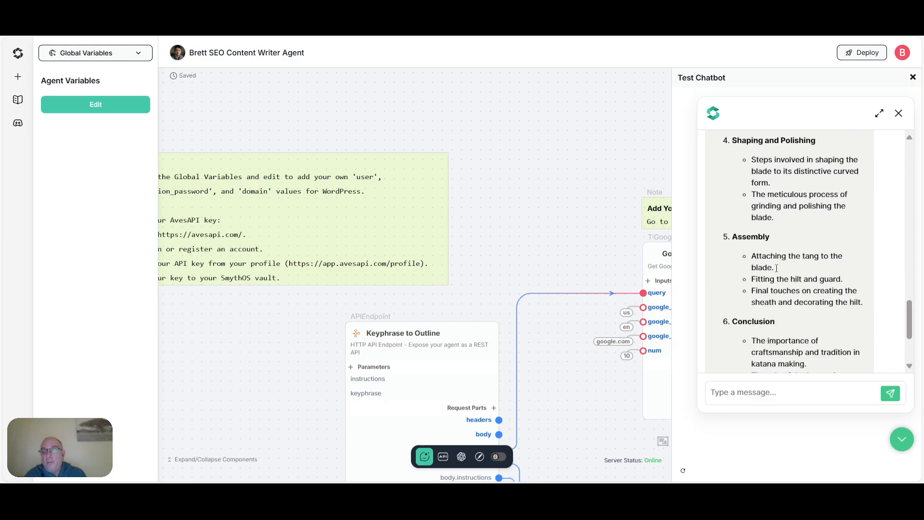
scroll(776, 268, "up", 15)
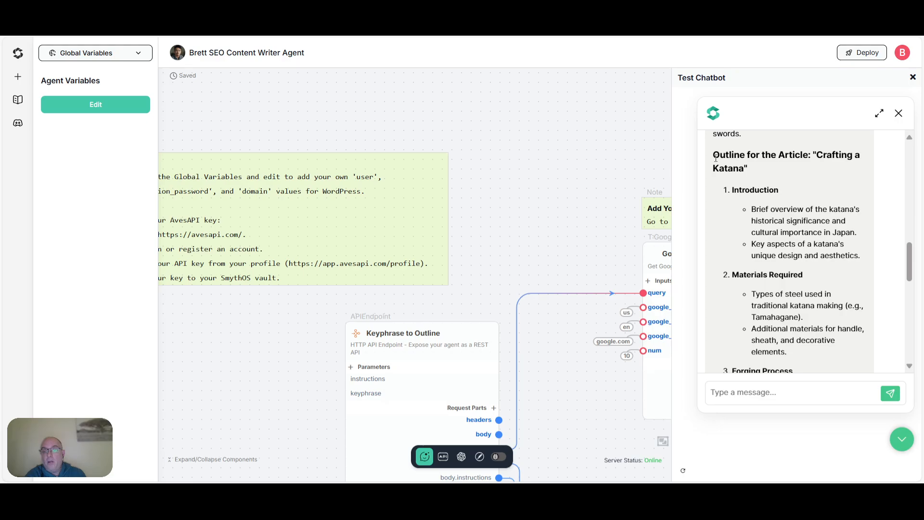
left_click_drag(713, 155, 807, 275)
scroll(818, 307, "down", 10)
scroll(816, 311, "down", 2)
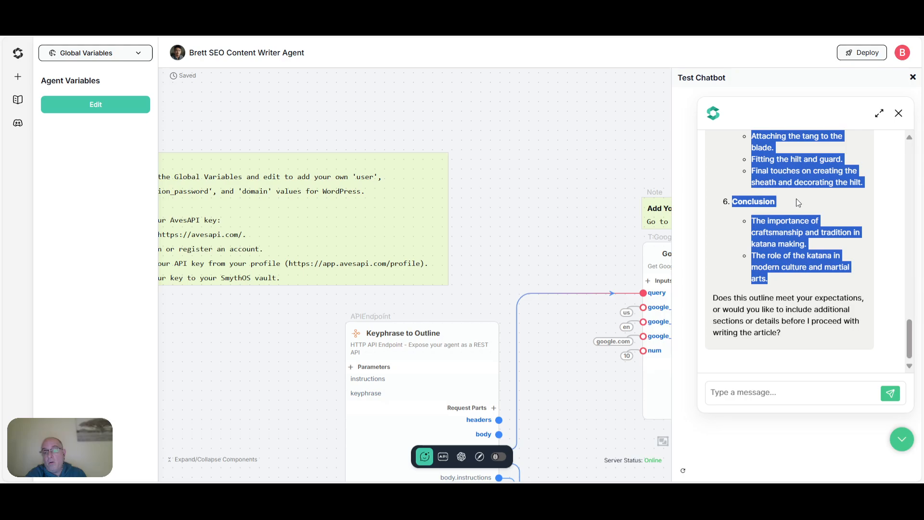
- Send the chatbot the message "this is fine, thank you. Please go ahead and write the article"
left_click(720, 393)
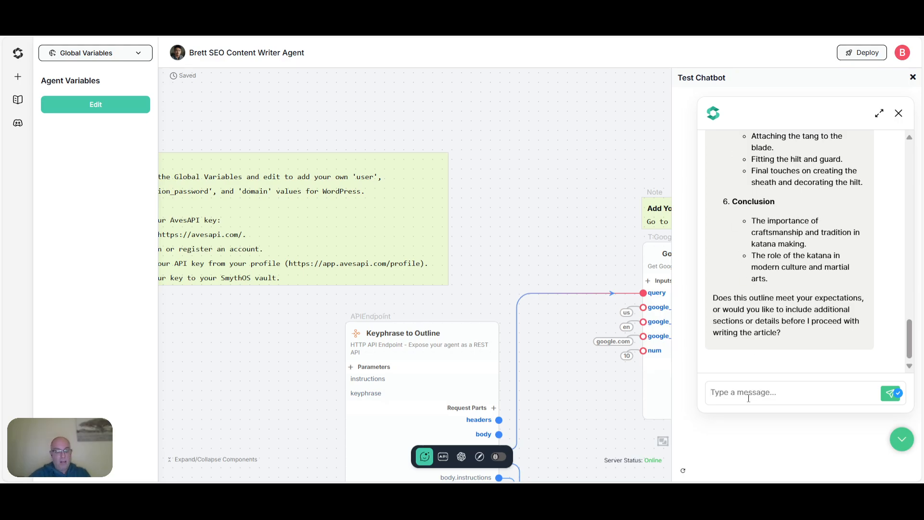
type("this ")
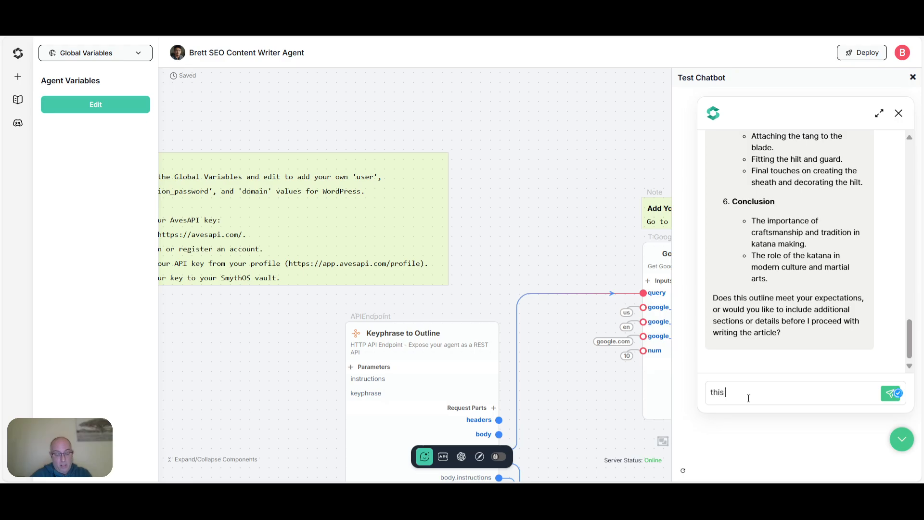
type("is fine, thank you")
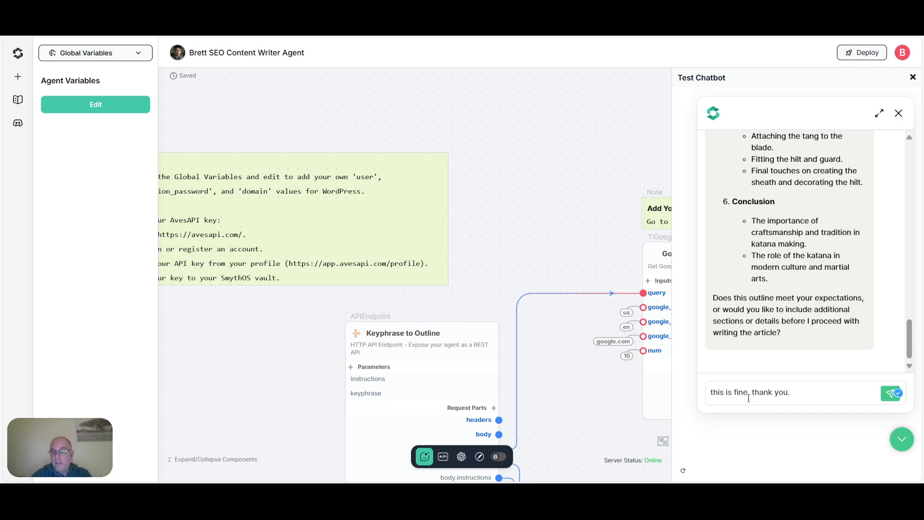
type(". Pleas")
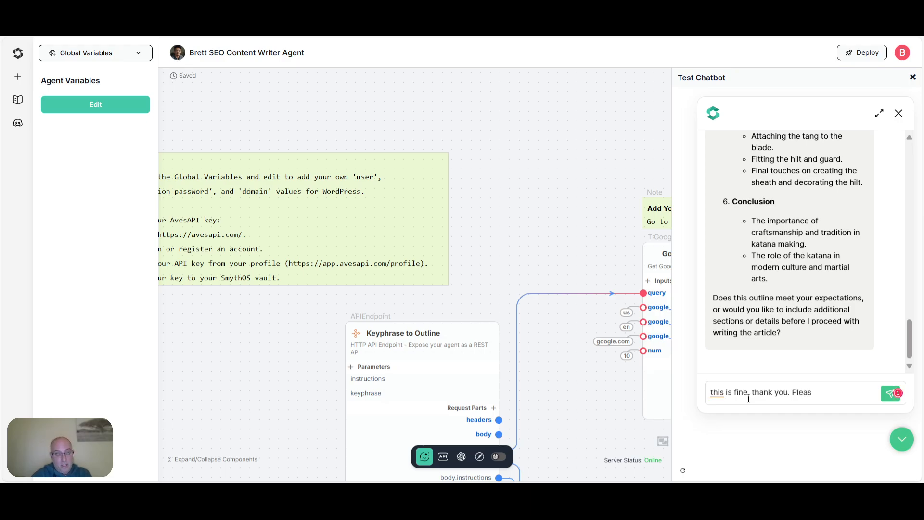
type("e go ahead and")
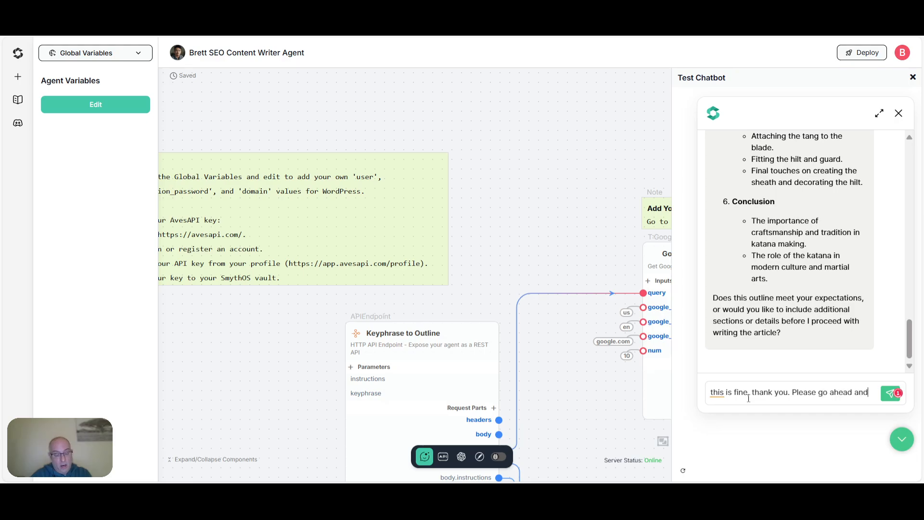
type(" write the")
type("article")
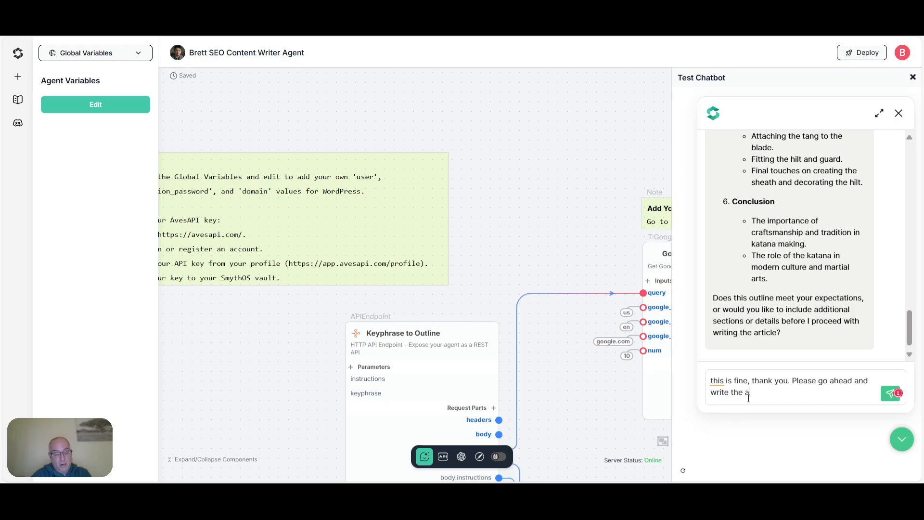
key("Return")
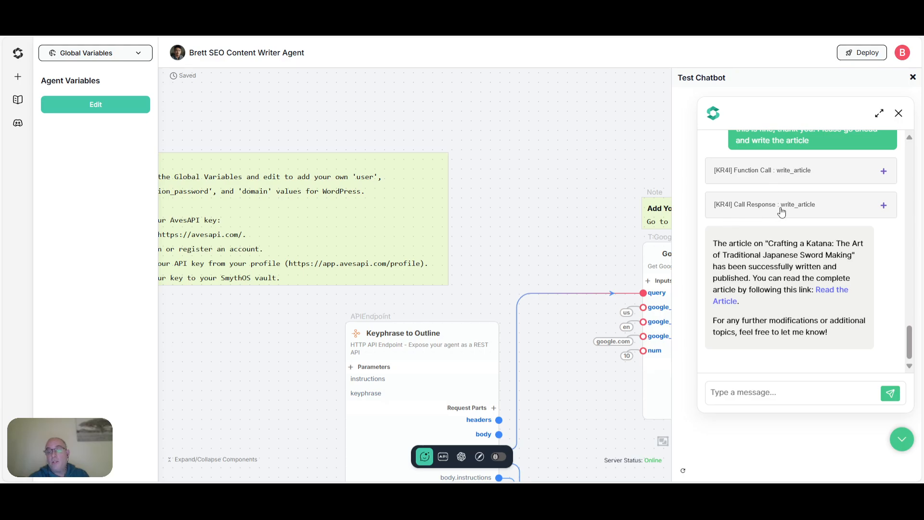
- Inspect the write_article call response, collapse it again, and switch to the generated katana article's web page
left_click(883, 207)
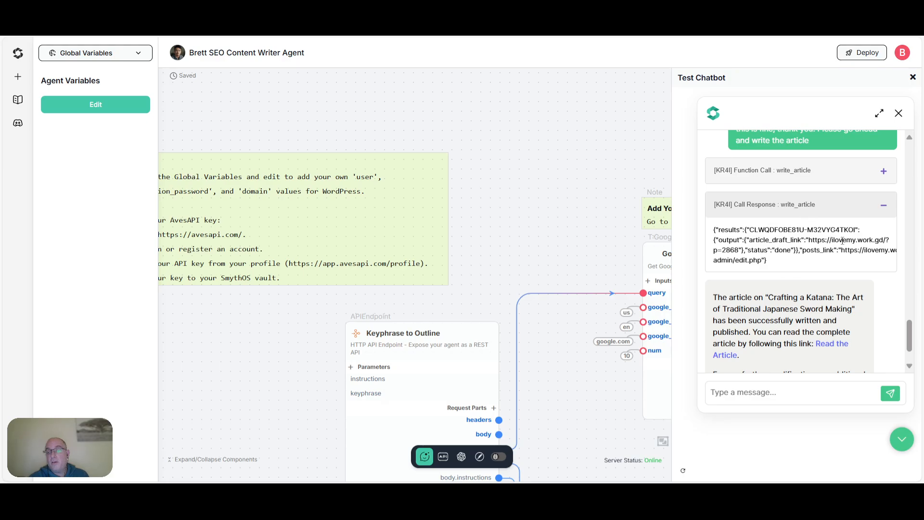
left_click(883, 205)
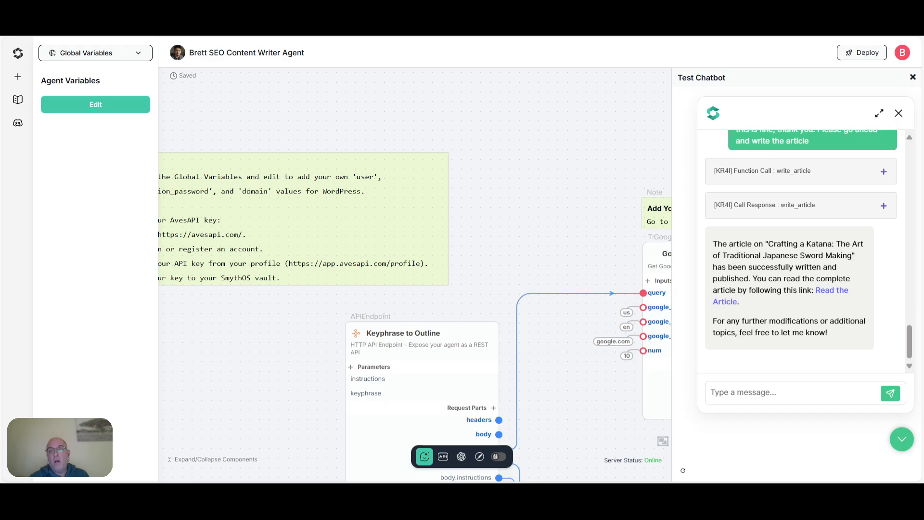
left_click(644, 36)
mouse_move(150, 161)
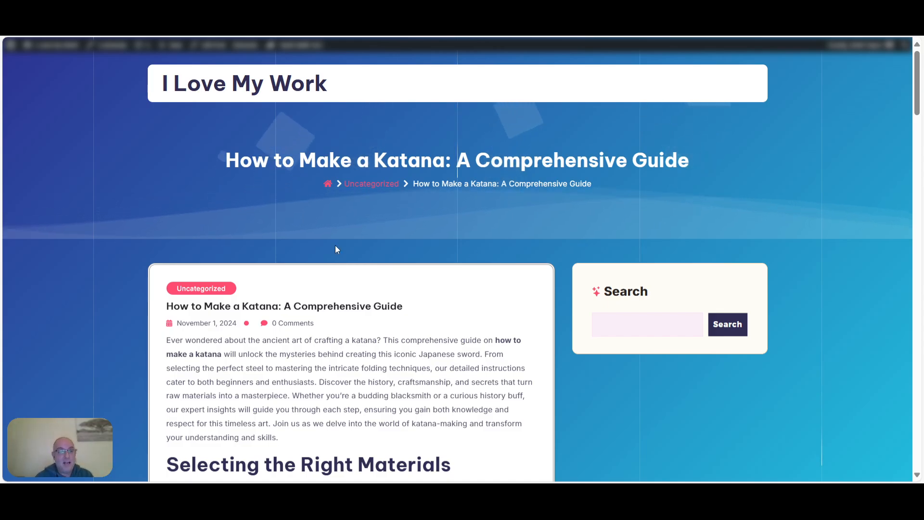
- Read through the article "How to Make a Katana: A Comprehensive Guide" from its introduction to the closing paragraphs
scroll(82, 233, "down", 5)
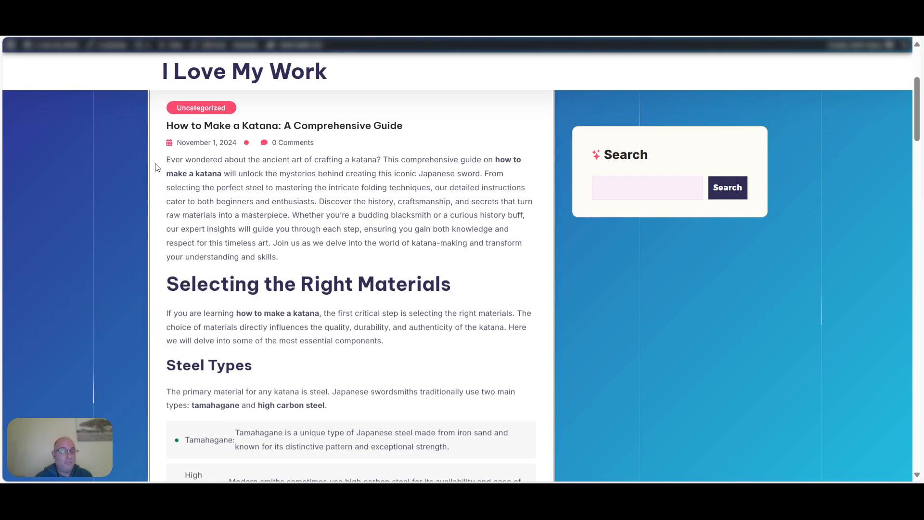
left_click_drag(171, 161, 396, 217)
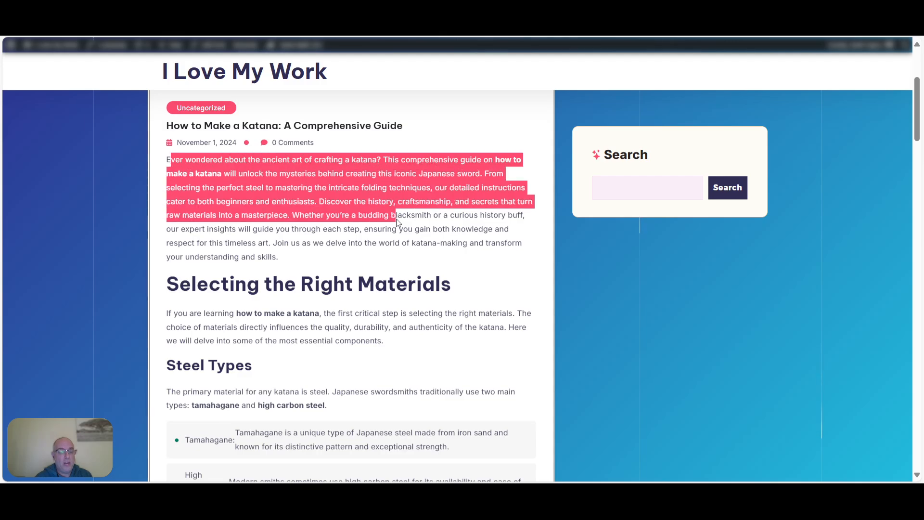
scroll(397, 219, "down", 1)
scroll(270, 244, "down", 4)
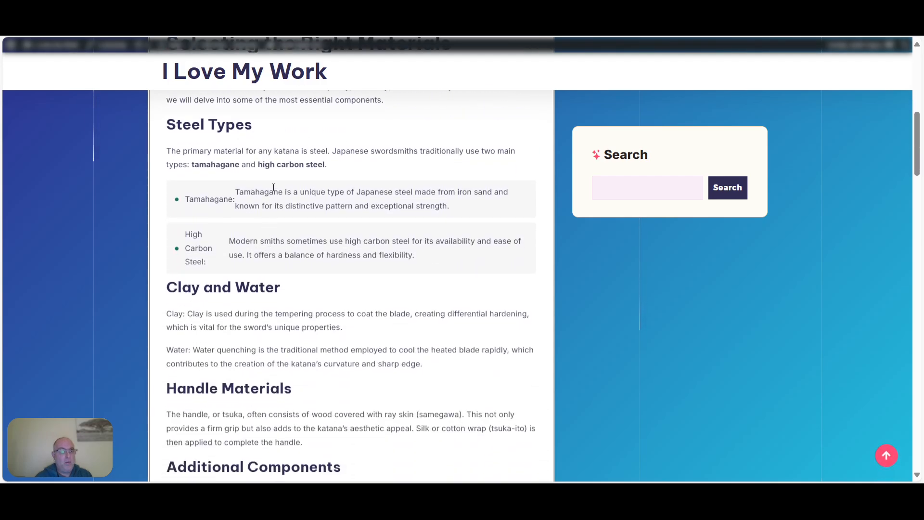
scroll(273, 186, "down", 10)
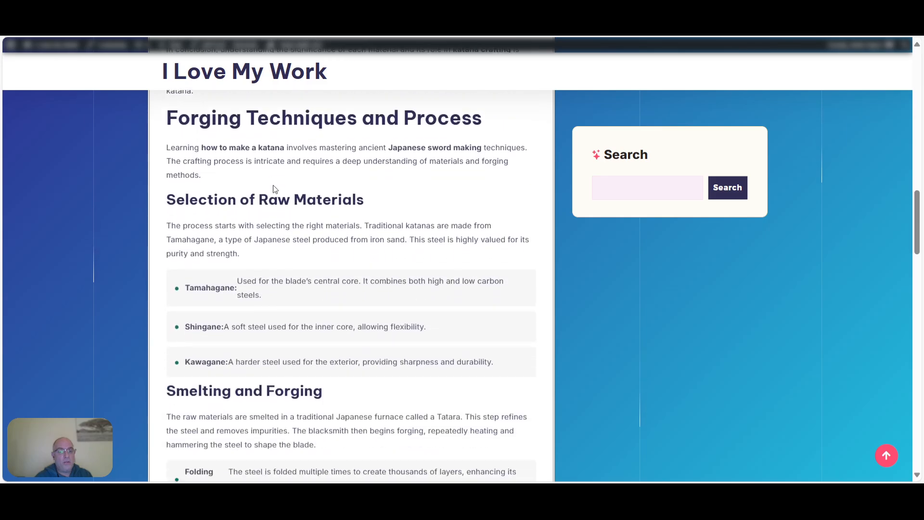
scroll(274, 188, "down", 12)
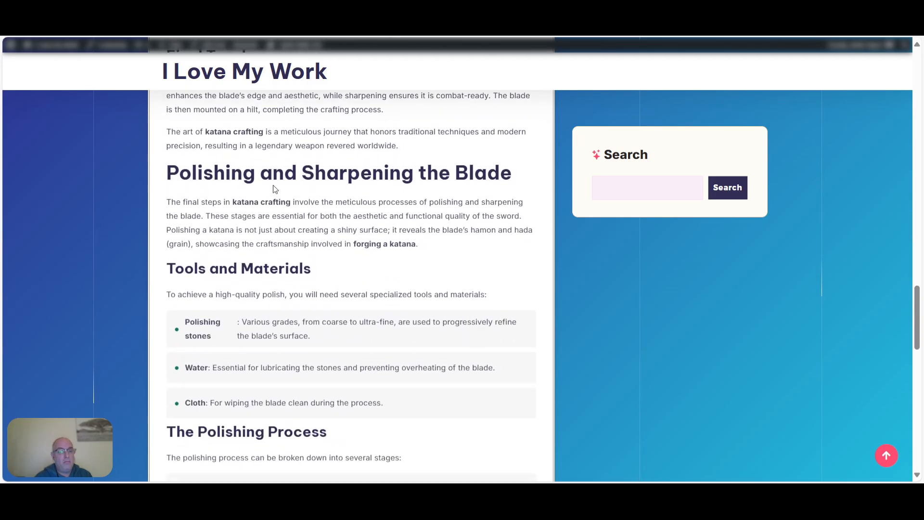
scroll(274, 188, "down", 12)
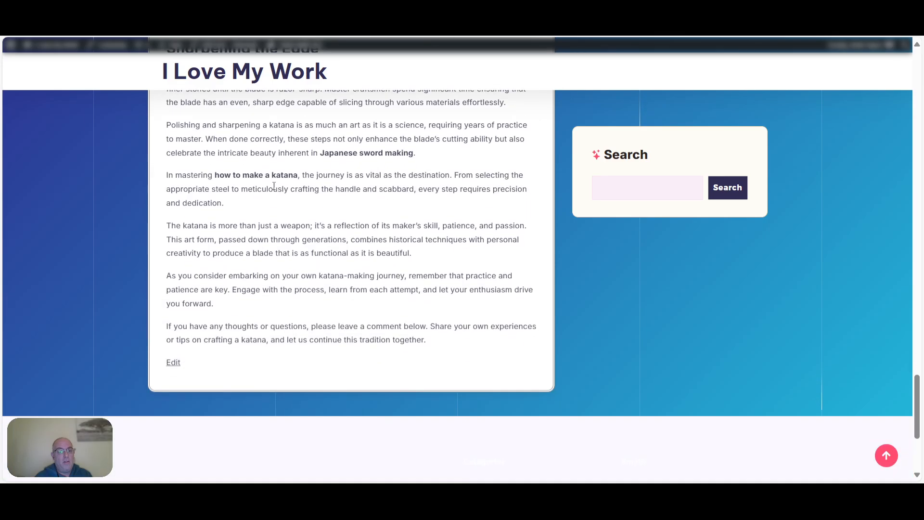
scroll(274, 186, "down", 4)
scroll(274, 185, "up", 5)
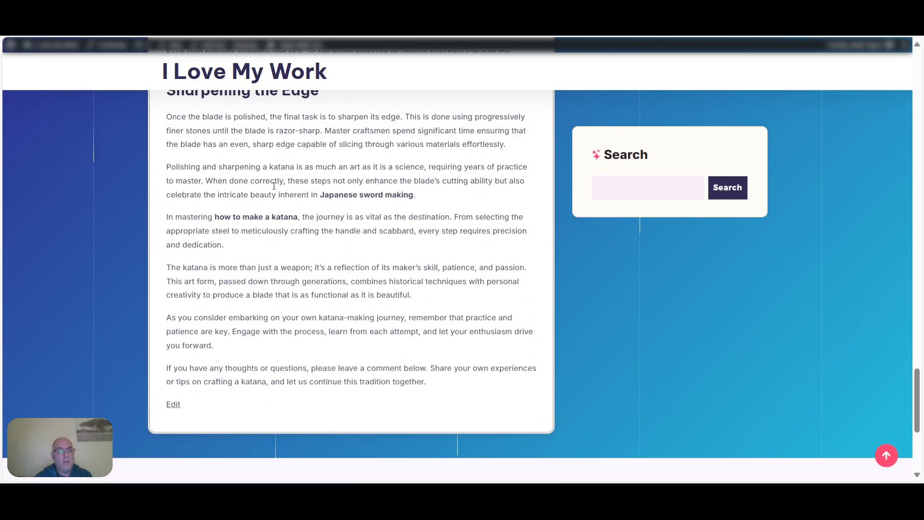
scroll(273, 185, "up", 3)
scroll(274, 185, "up", 2)
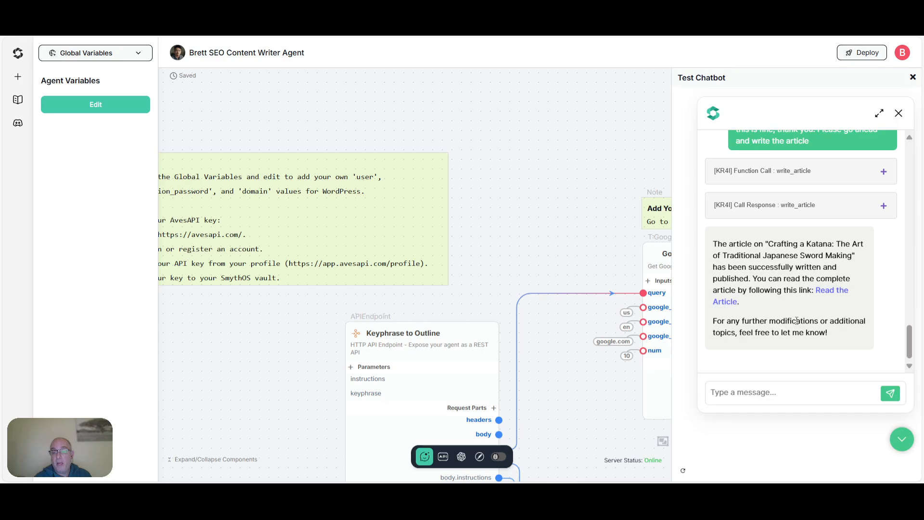
- Switch to the WordPress posts list and check the draft entry "How to Make a Katana: A Comprehensive Guide"
left_click(745, 392)
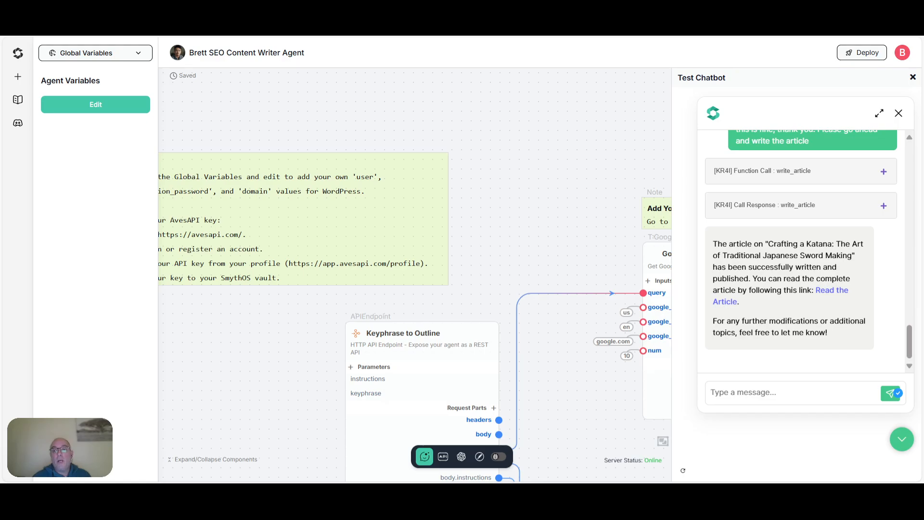
key("ctrl+Tab")
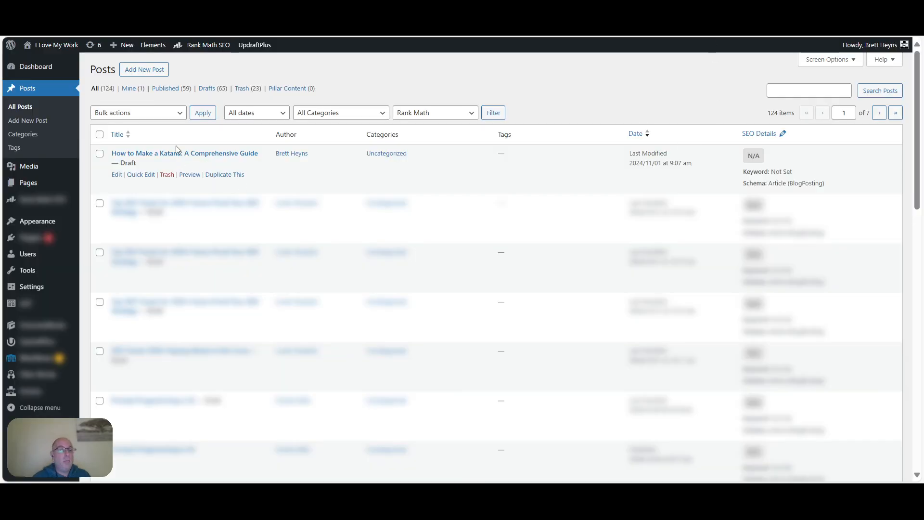
mouse_move(183, 147)
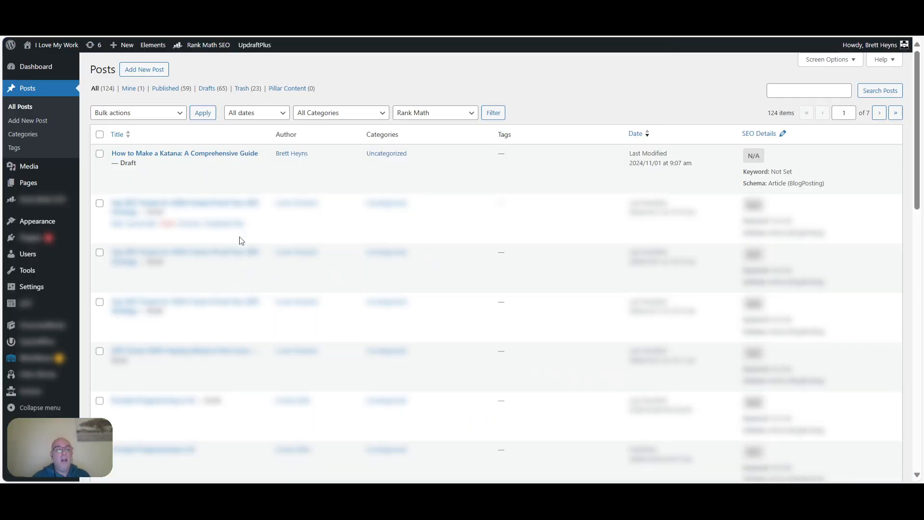
mouse_move(169, 174)
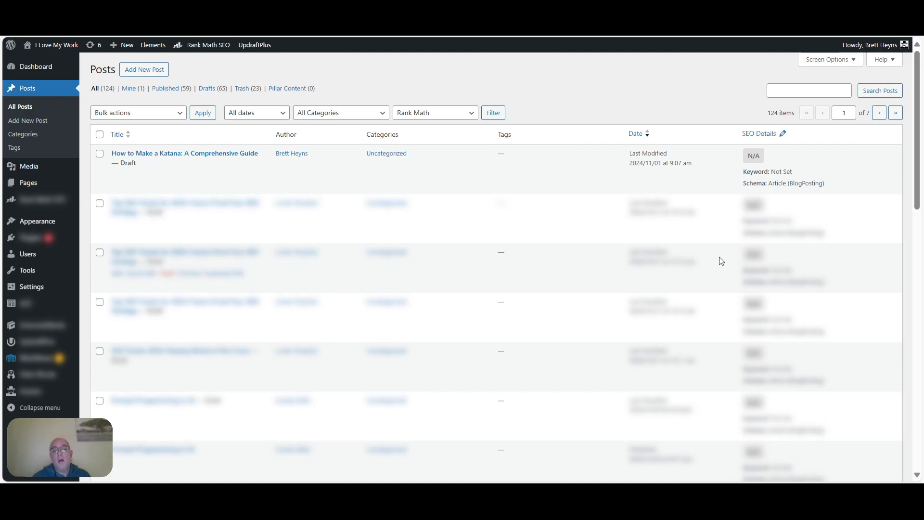
mouse_move(270, 161)
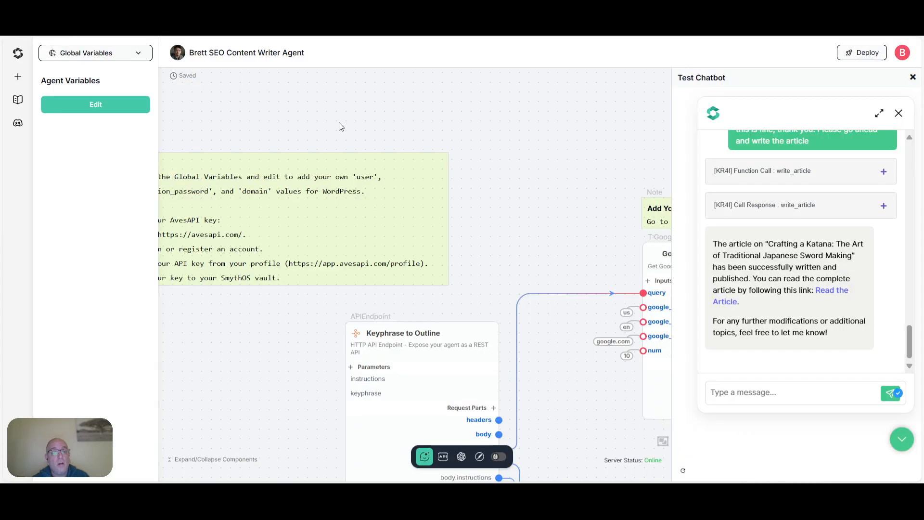
- Close the test chatbot and its surrounding panel in the SmythOS agent builder
left_click(899, 115)
left_click(912, 78)
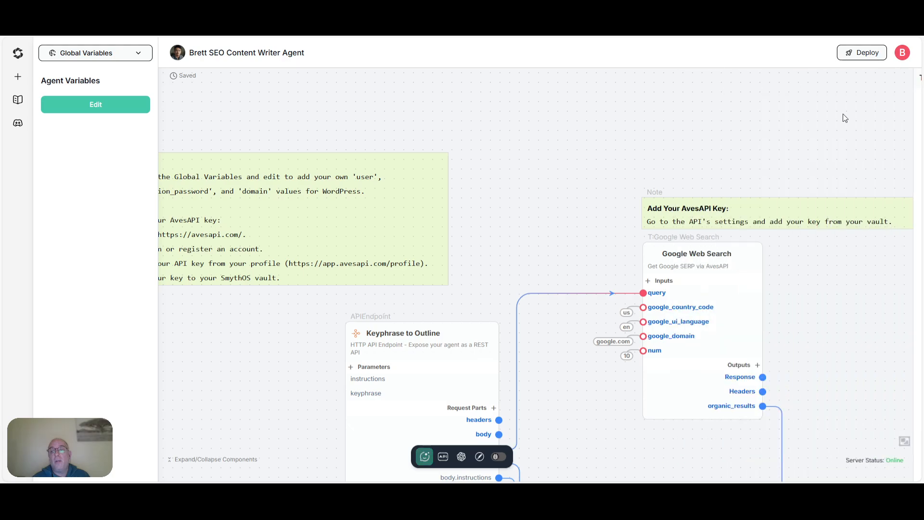